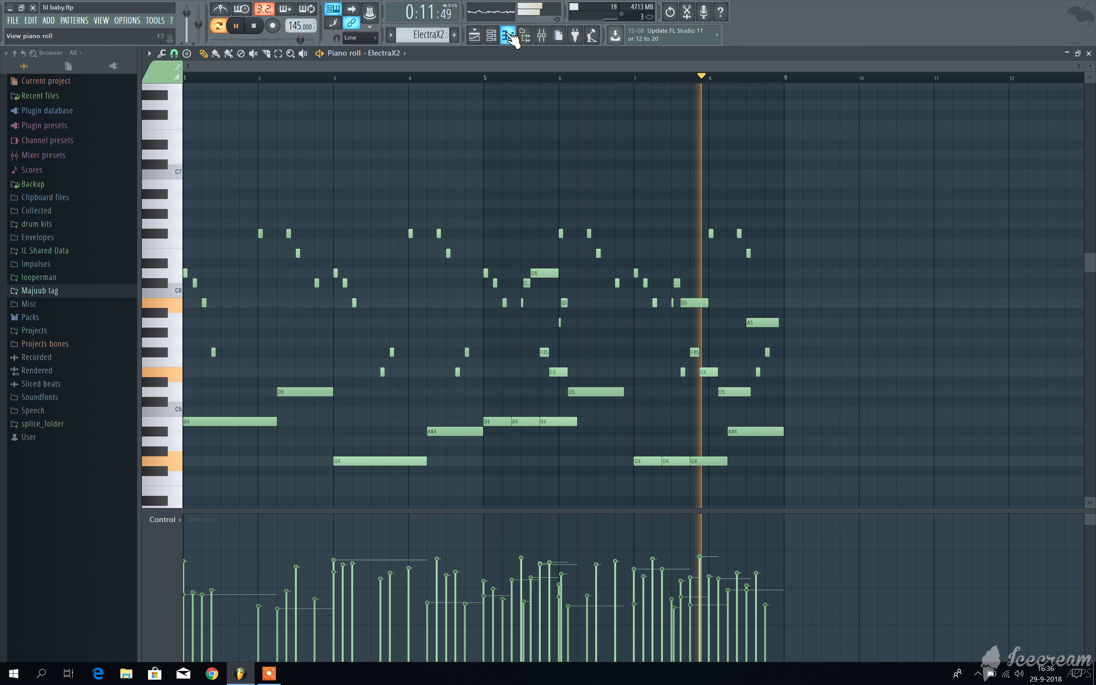
Step: Inspect the notes of the reFX Nexus pattern on playlist track 2, and return to the playlist
click(482, 44)
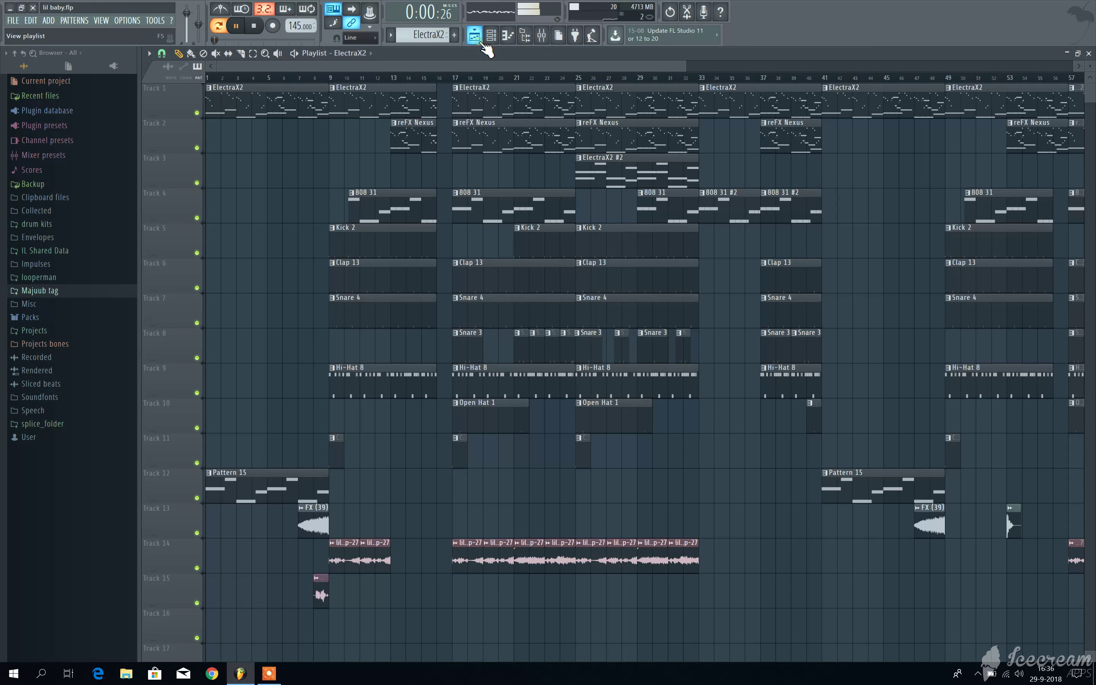
double_click(499, 142)
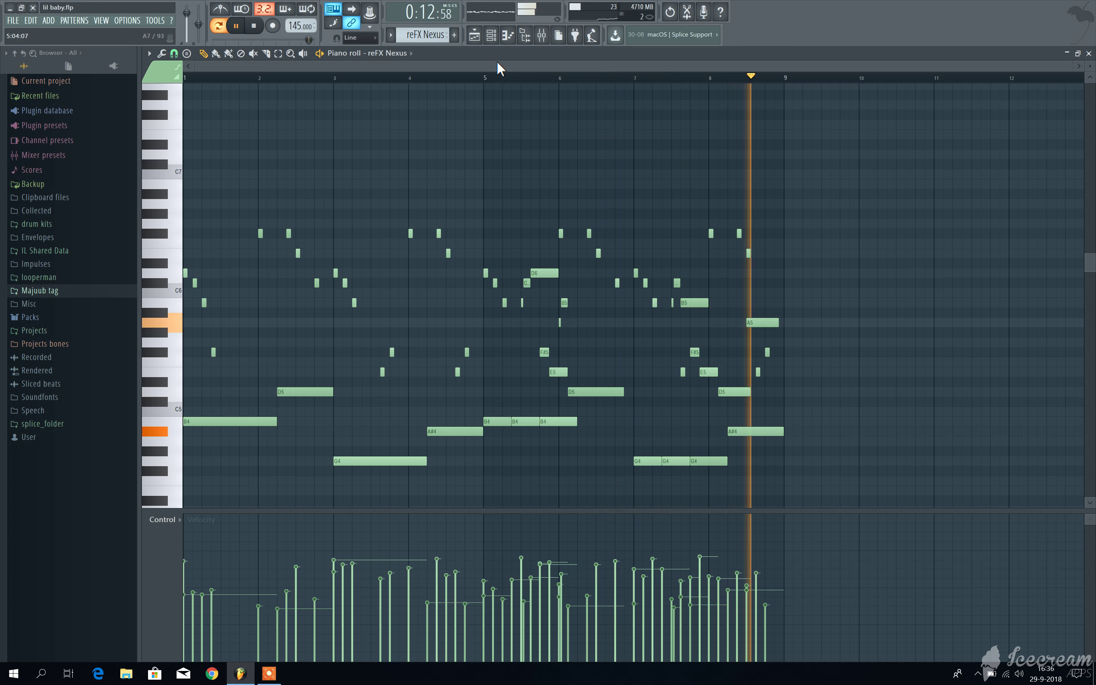
click(480, 40)
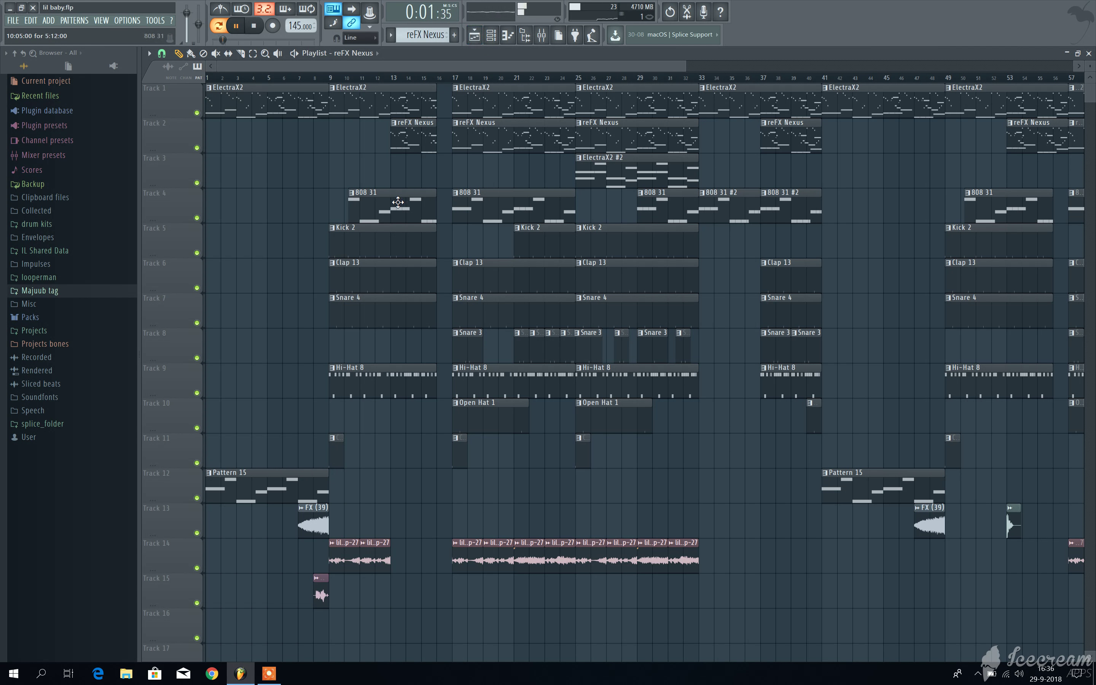
Step: Inspect the bass notes of the 808 31 and 808 31 #2 patterns on track 4, returning to the playlist after each
double_click(462, 201)
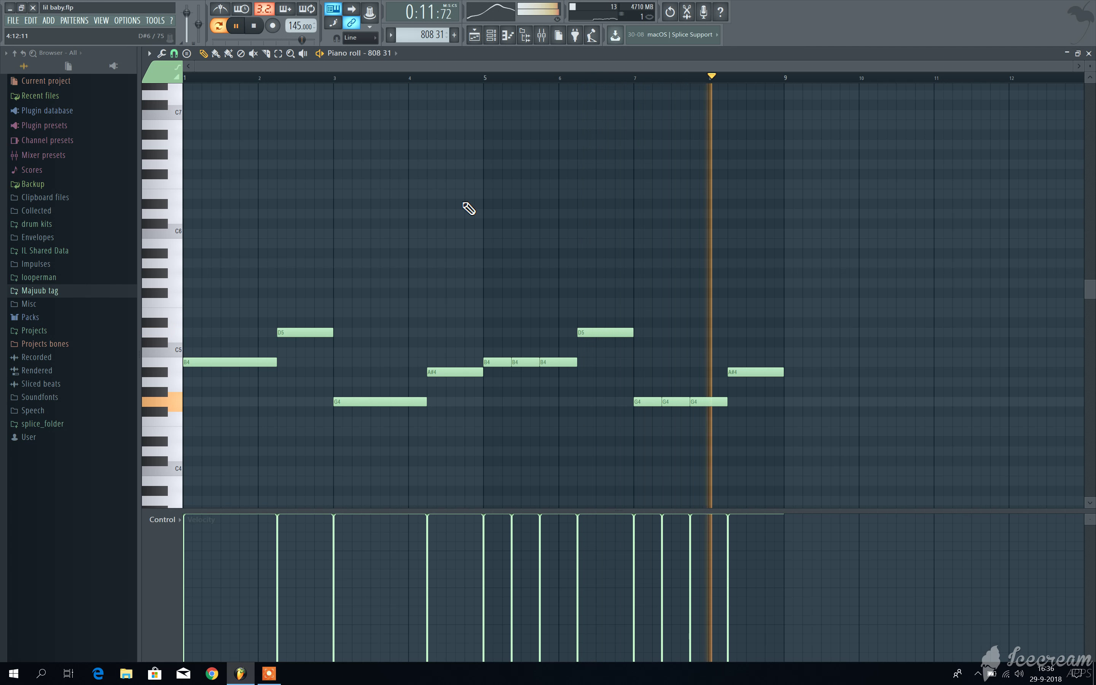
click(474, 39)
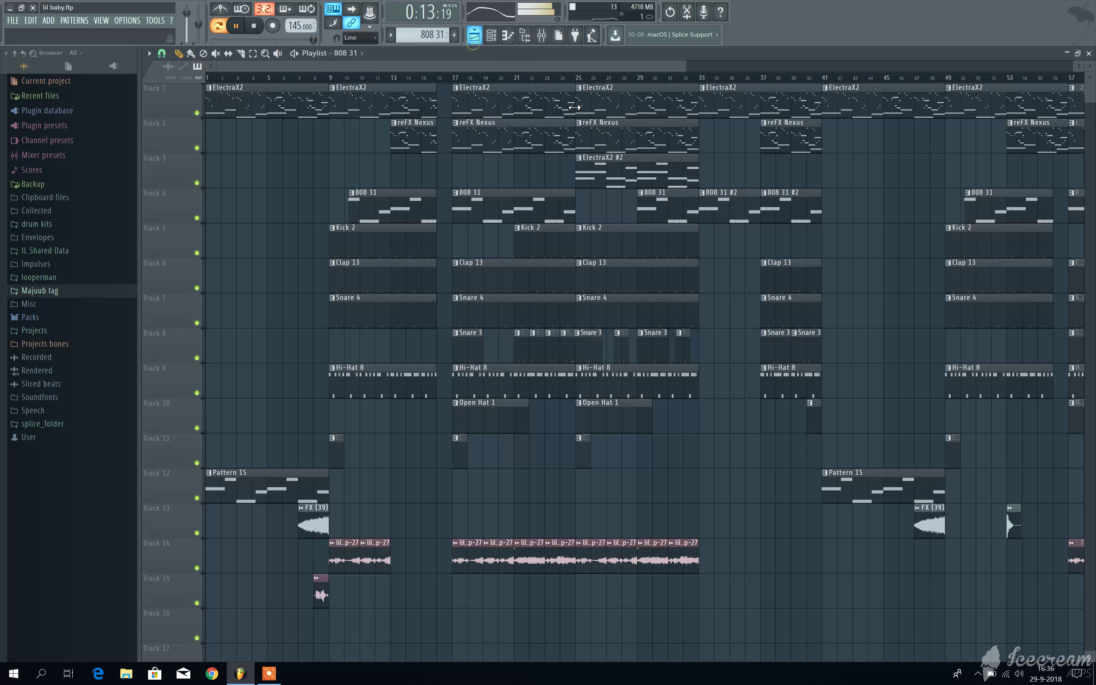
double_click(725, 204)
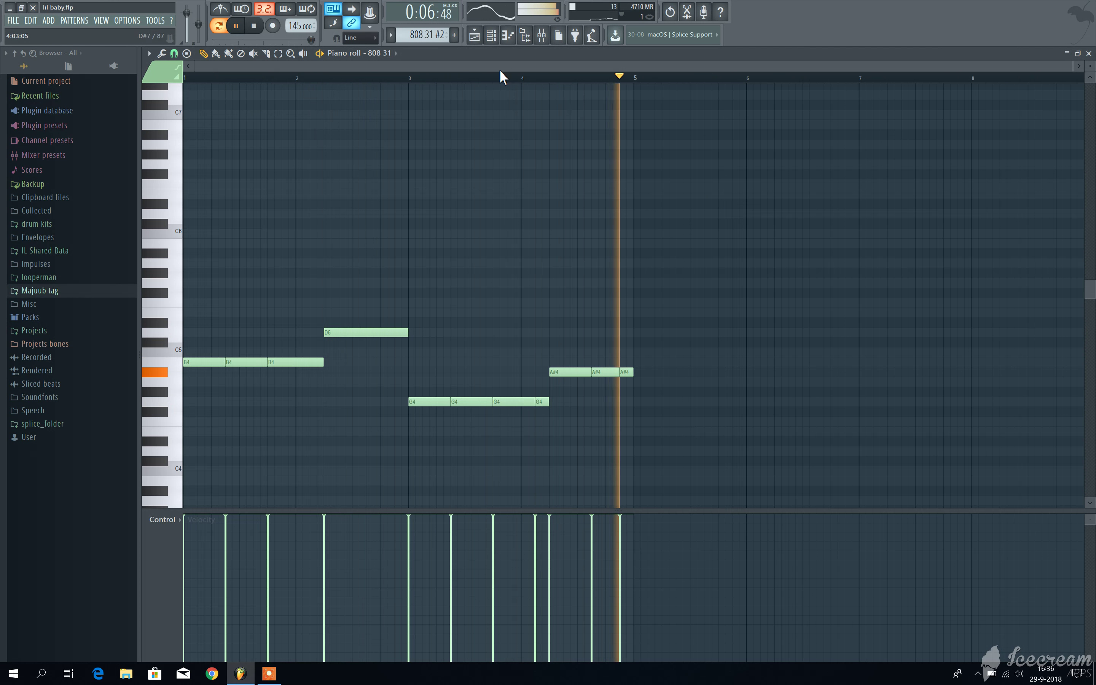
click(475, 36)
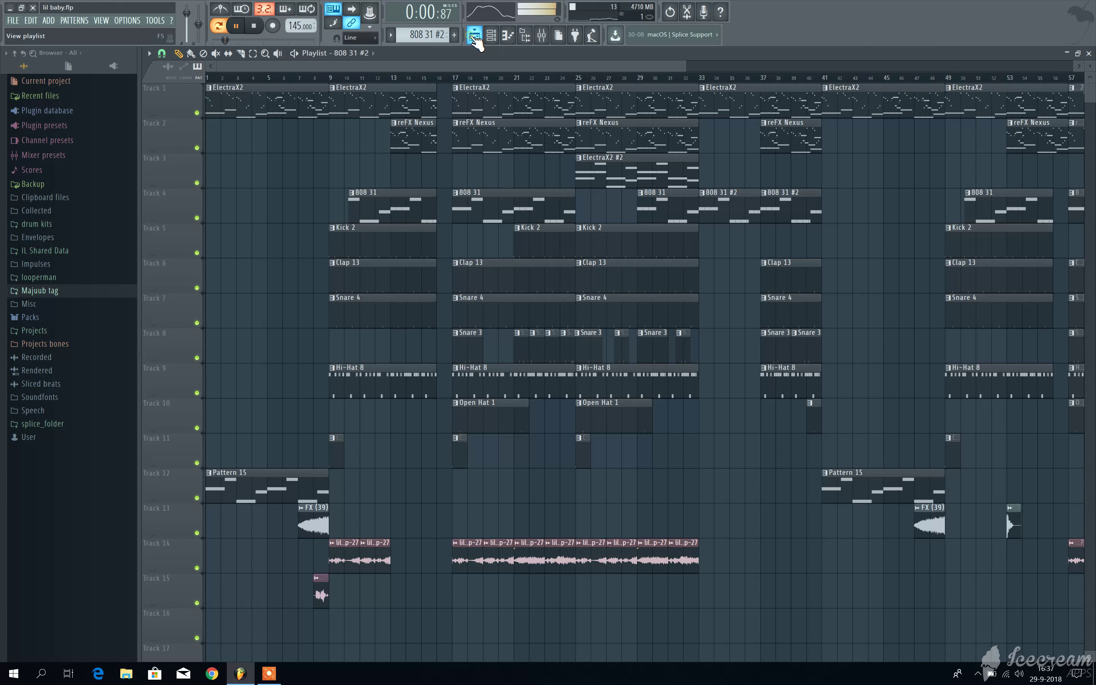
Step: Review the piano roll notes of the Kick 2, Clap 13 and Snare 4 patterns, finishing back in the playlist
double_click(389, 236)
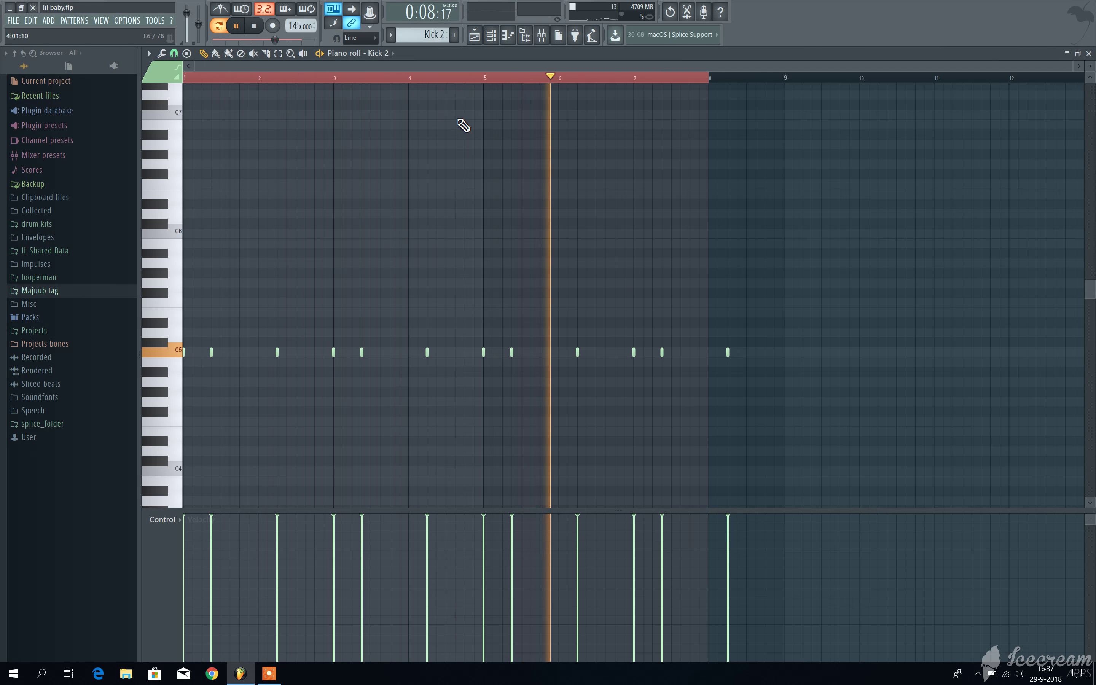
click(480, 40)
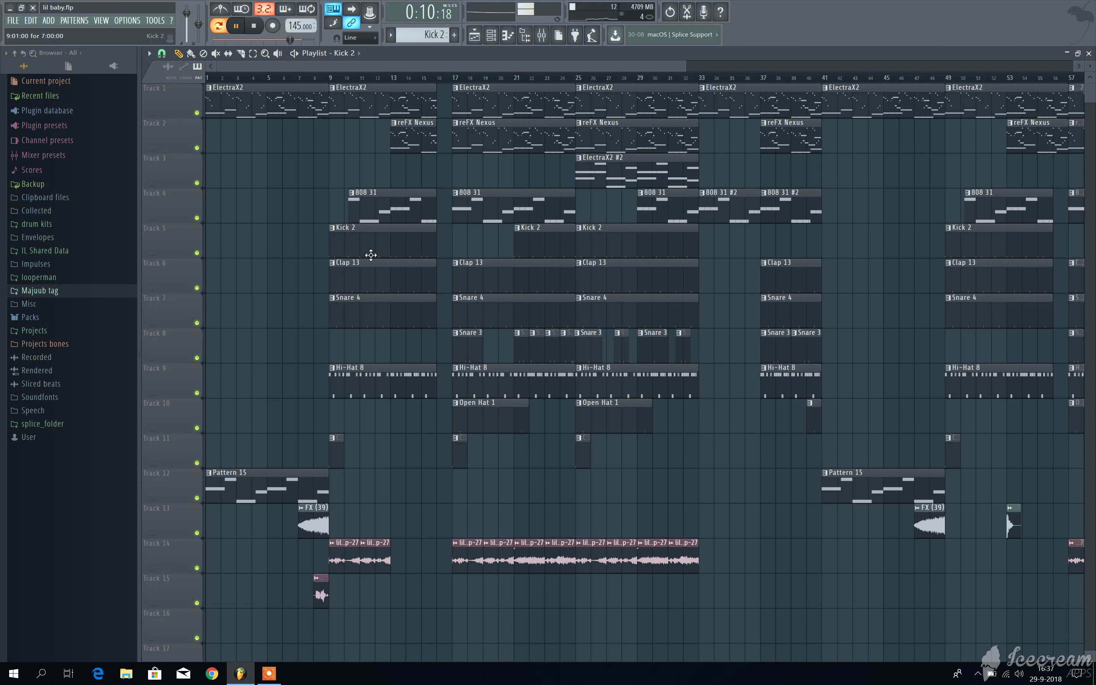
double_click(361, 277)
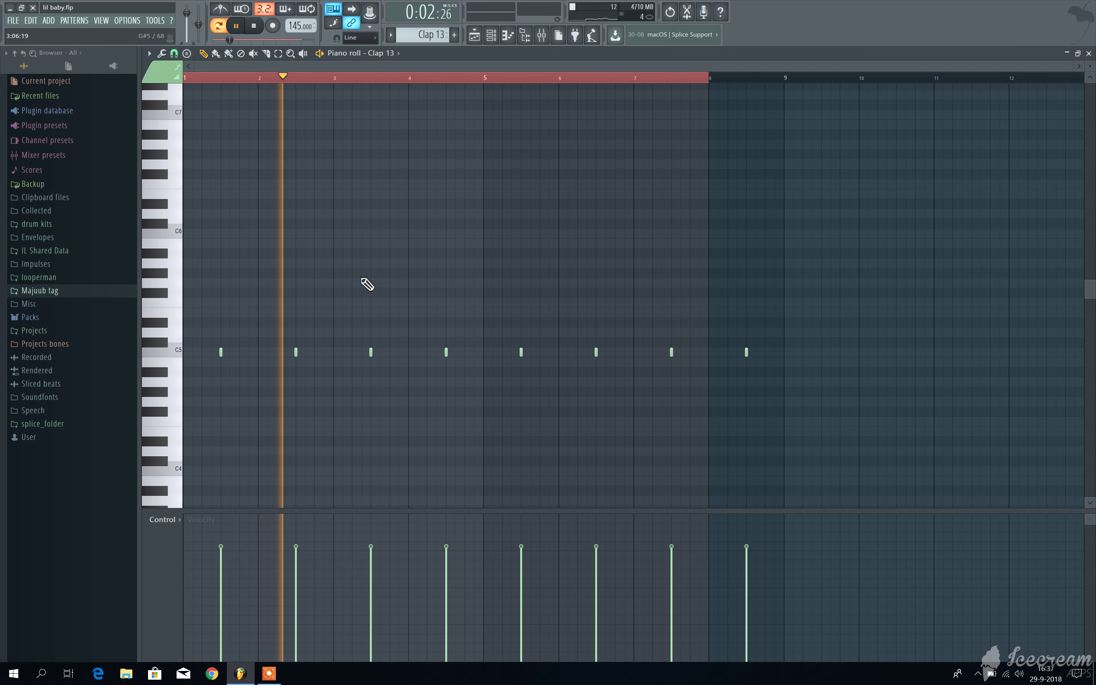
click(474, 43)
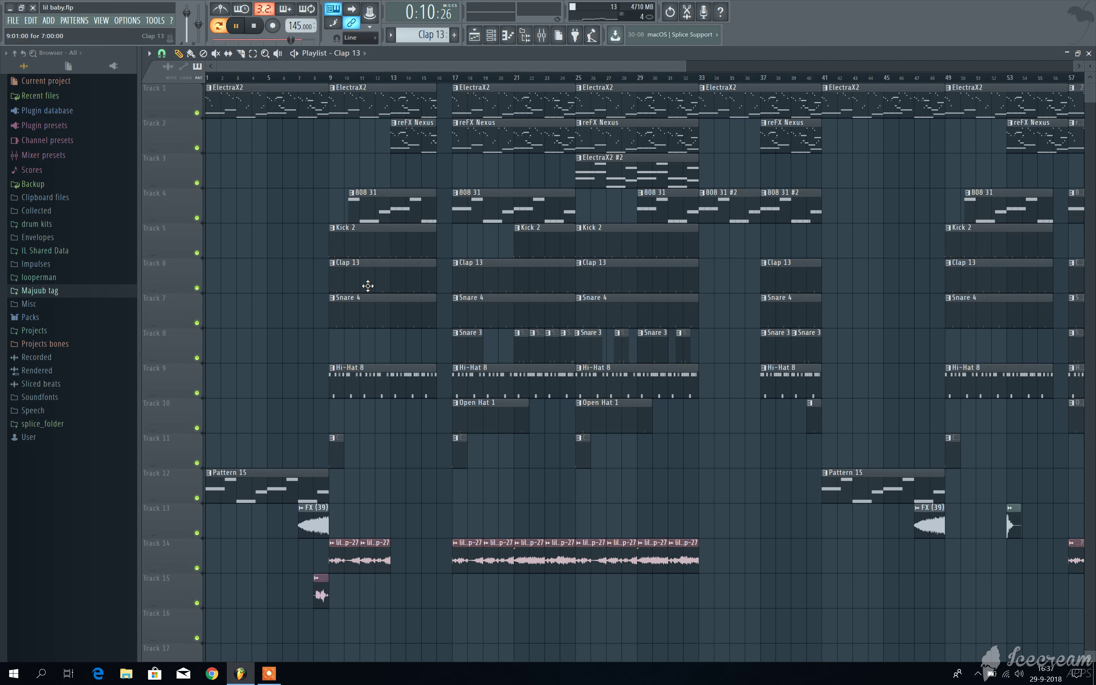
double_click(355, 312)
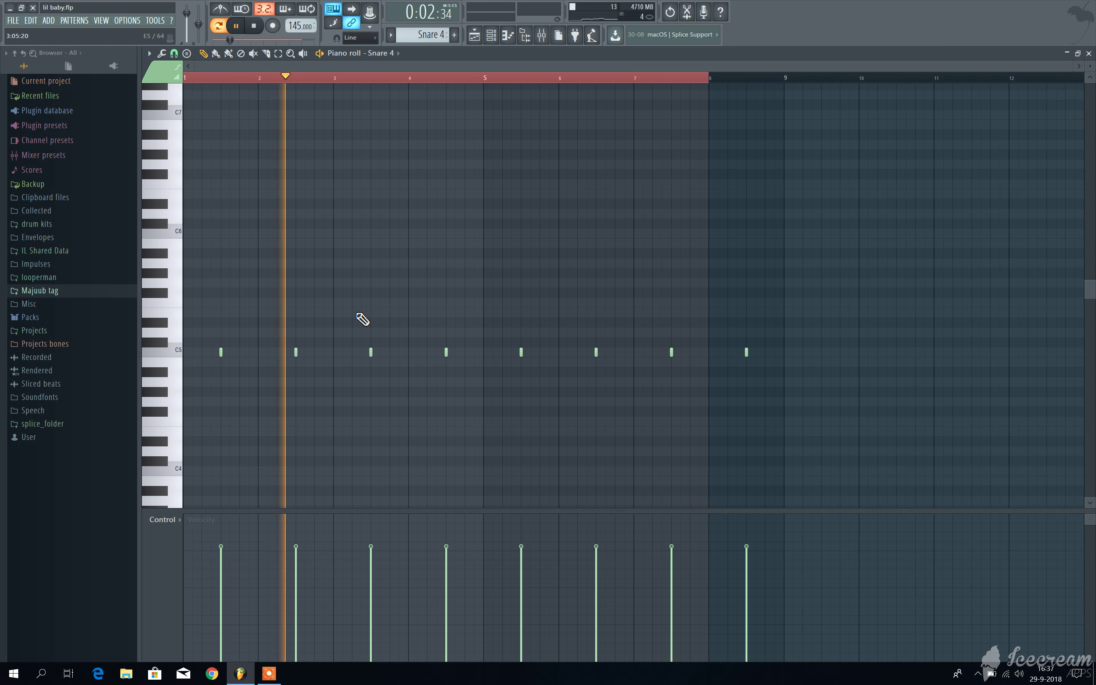
click(476, 38)
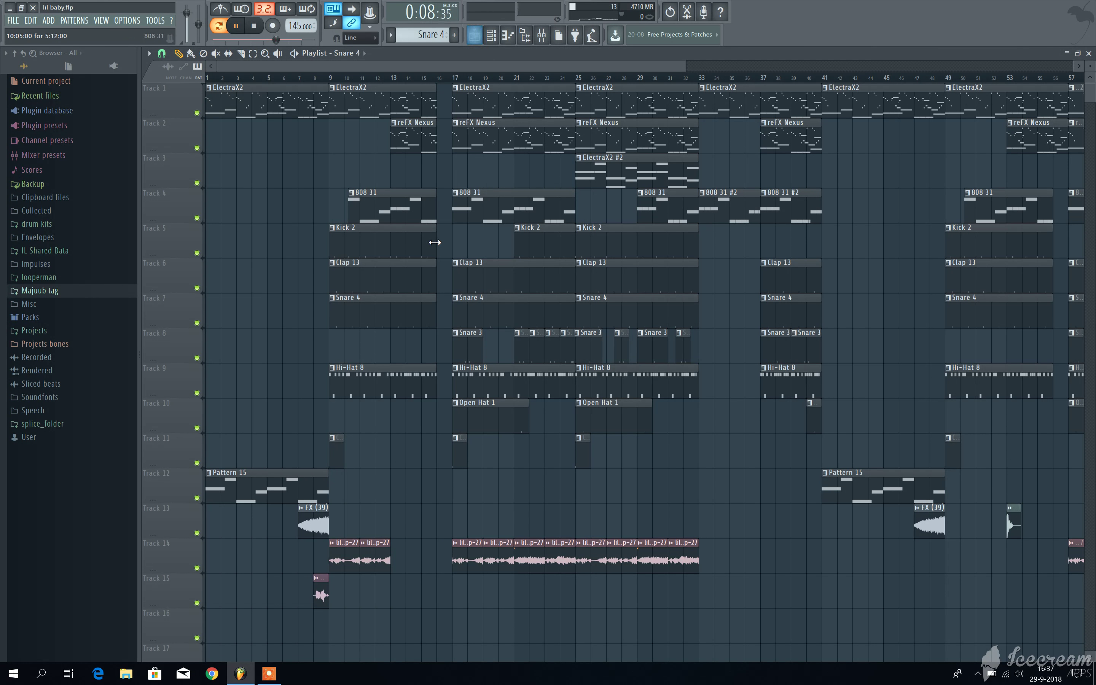
Step: Examine the snare hits in the Snare 3 and Snare 3 #2 patterns on track 8, ending in the playlist
double_click(466, 345)
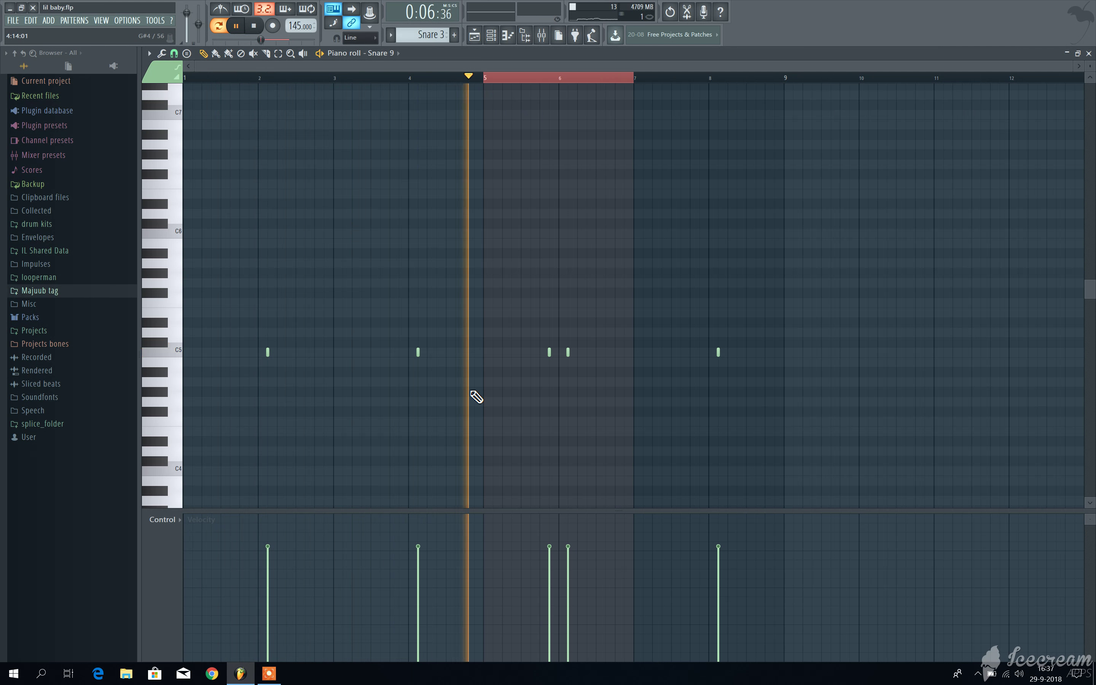
click(481, 39)
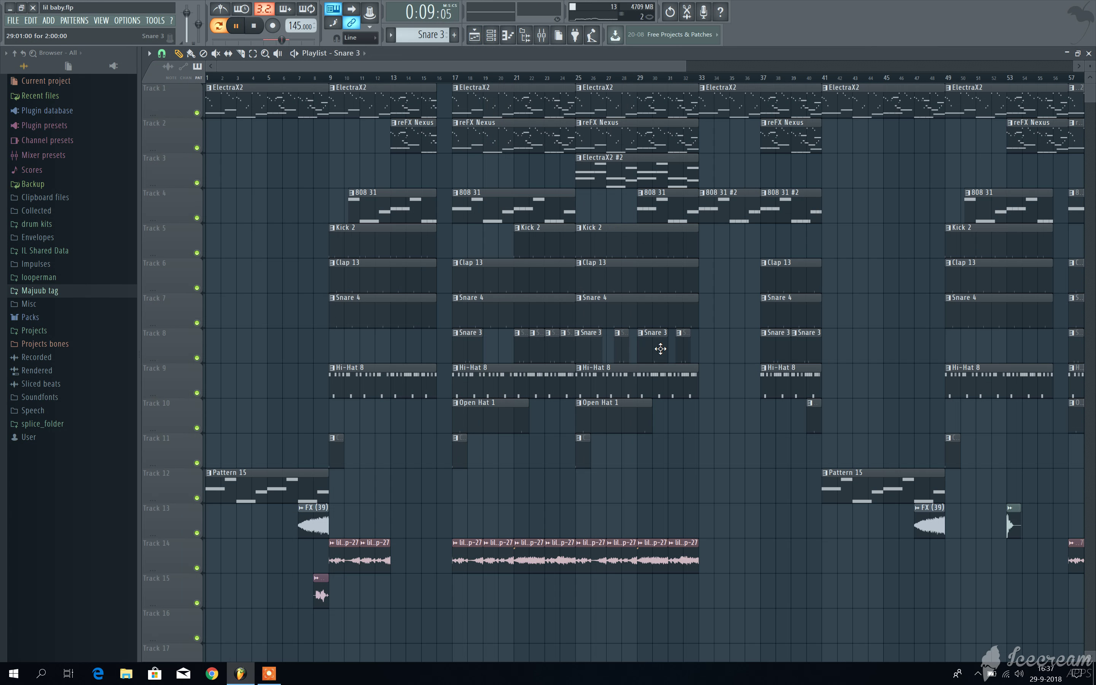
double_click(570, 352)
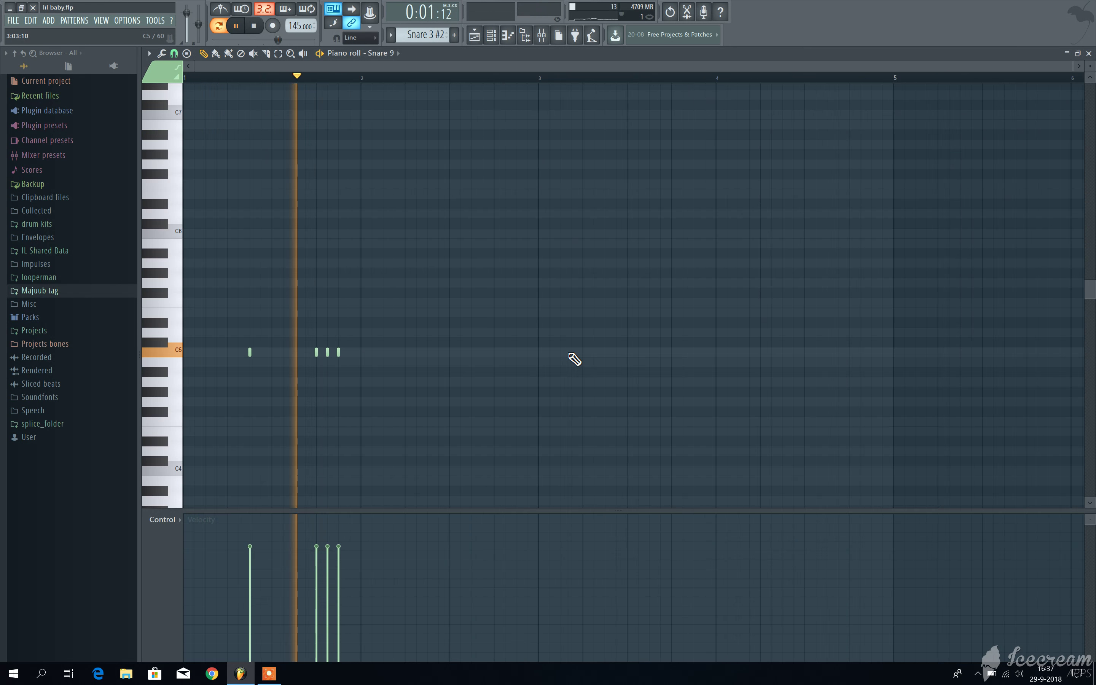
click(474, 35)
Step: Review the notes of the Hi-Hat 8 pattern and of Pattern 15 on track 12, ending in the playlist
double_click(364, 393)
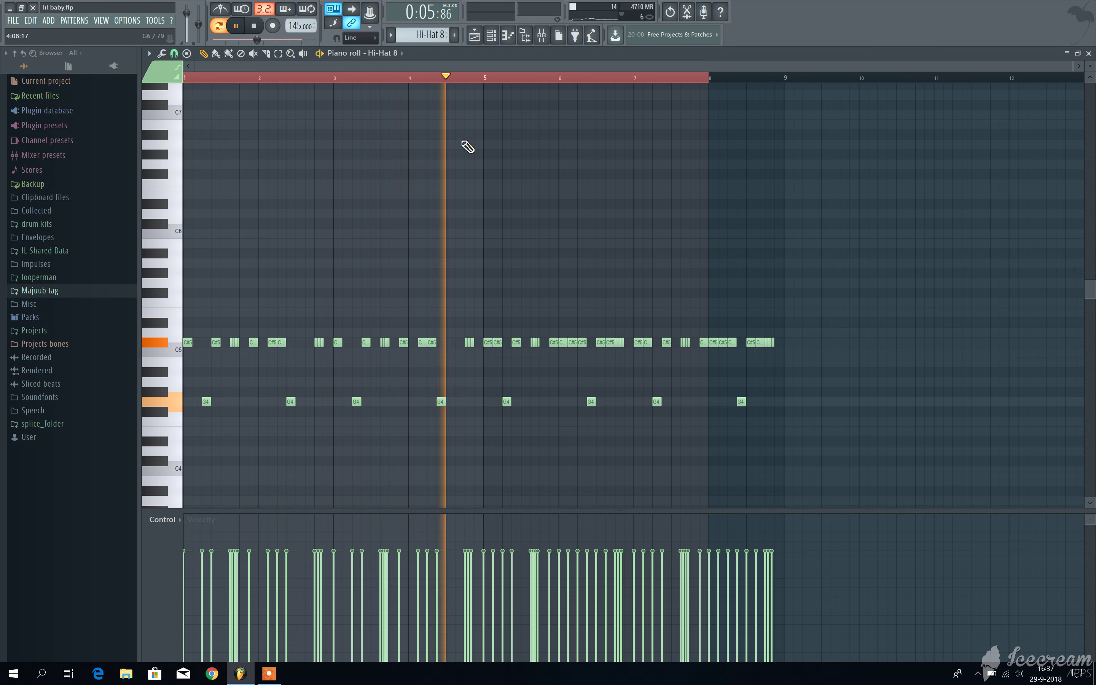
click(476, 36)
double_click(298, 483)
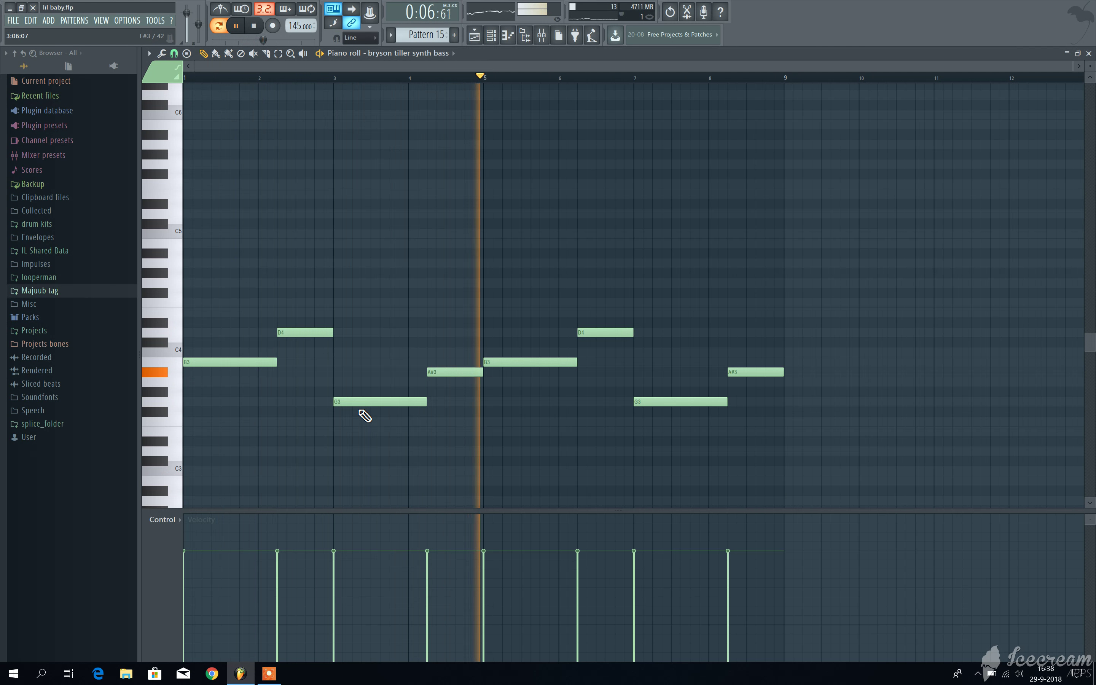
click(474, 37)
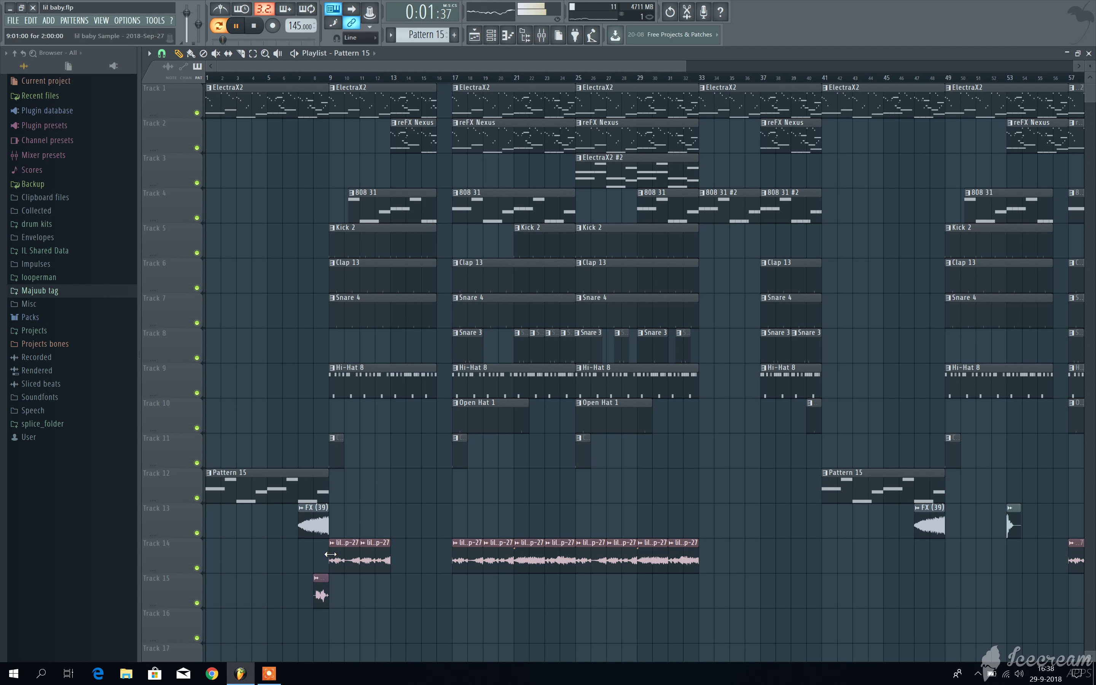
Step: Check the FX (39) clip's sampler settings and the Crash 1 pattern's notes, finishing in the playlist
double_click(306, 524)
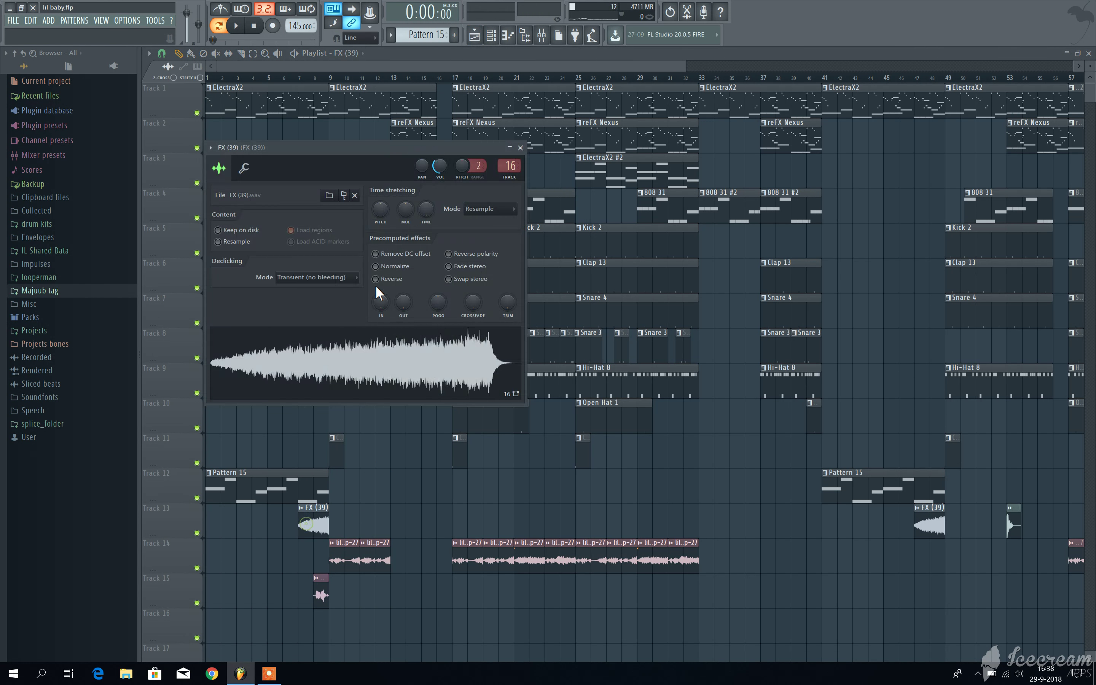
click(521, 147)
scroll(729, 519, down, 2)
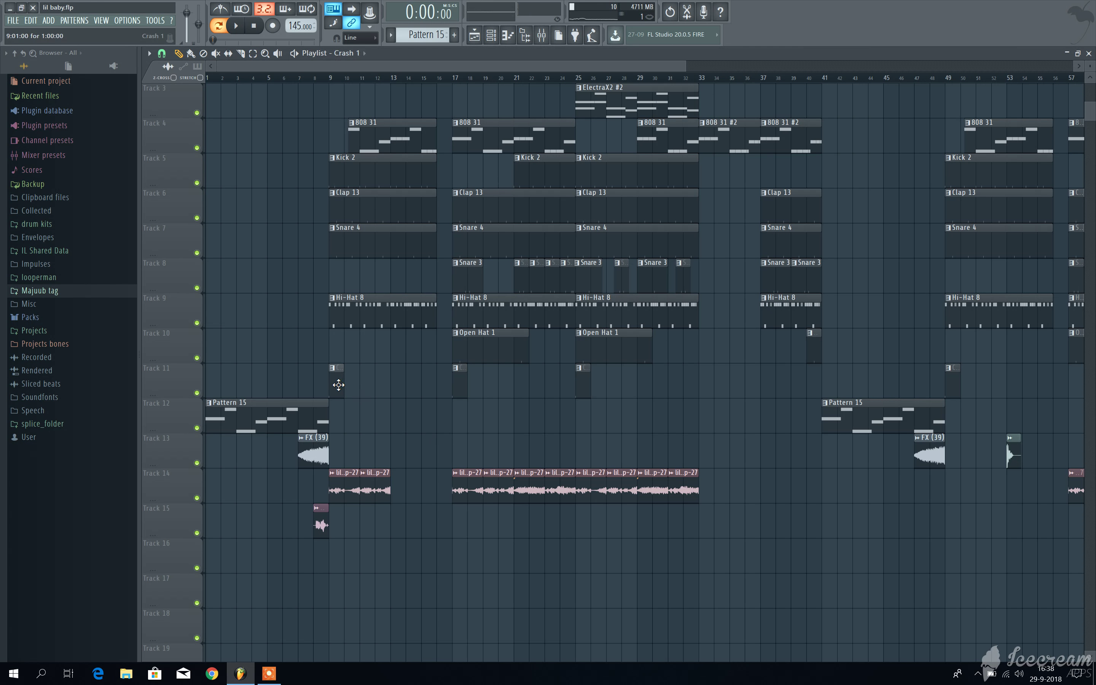
double_click(339, 385)
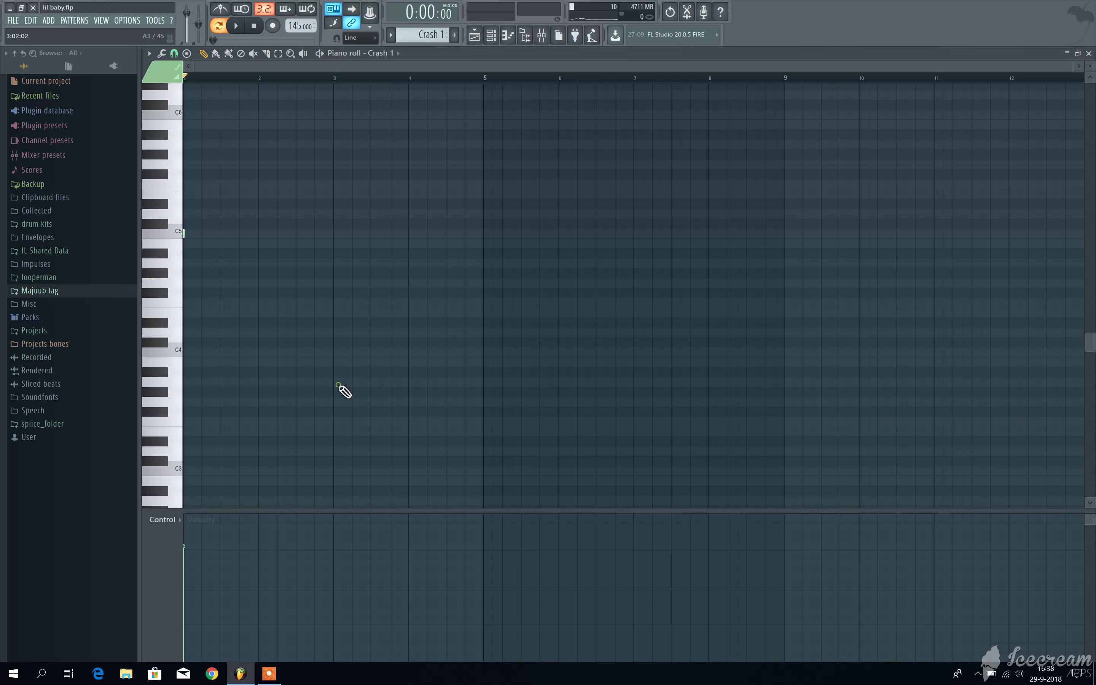
click(475, 37)
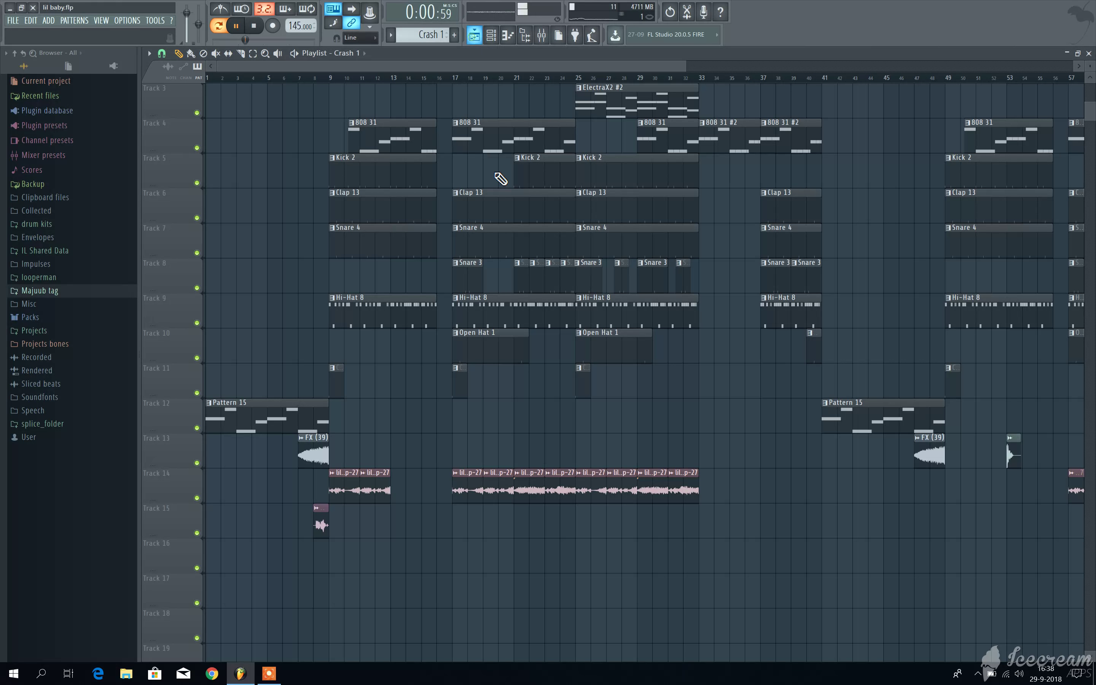
Step: Check the sampler settings of the lil baby Sample clip on track 14 and its placement across the arrangement
double_click(379, 491)
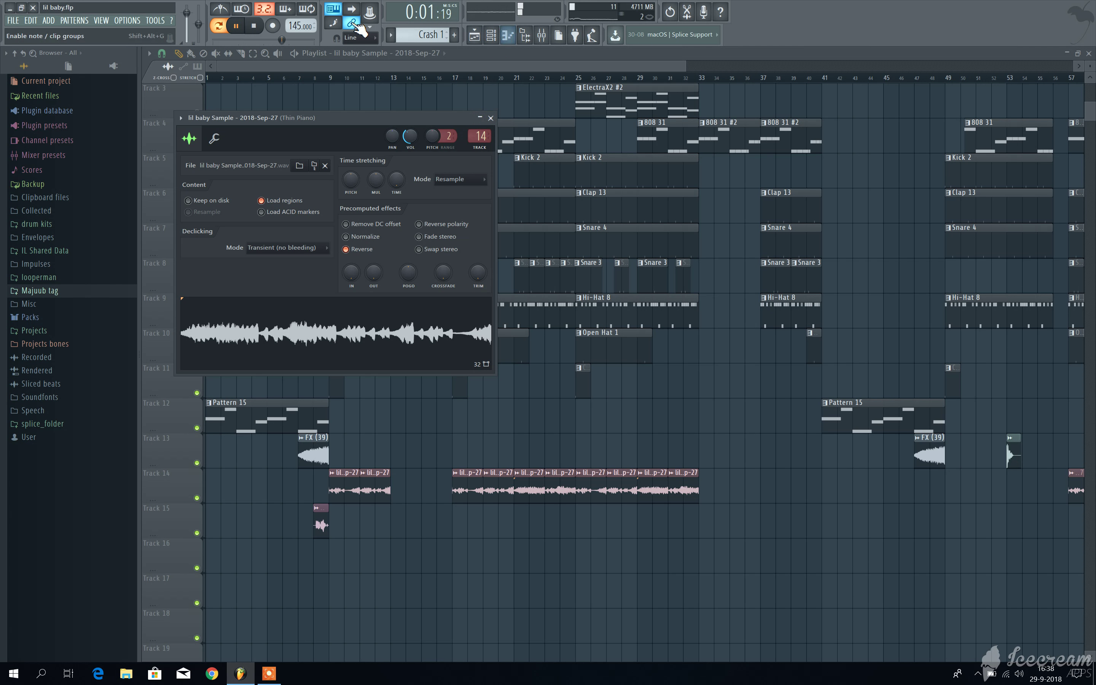
click(491, 118)
scroll(514, 564, up, 4)
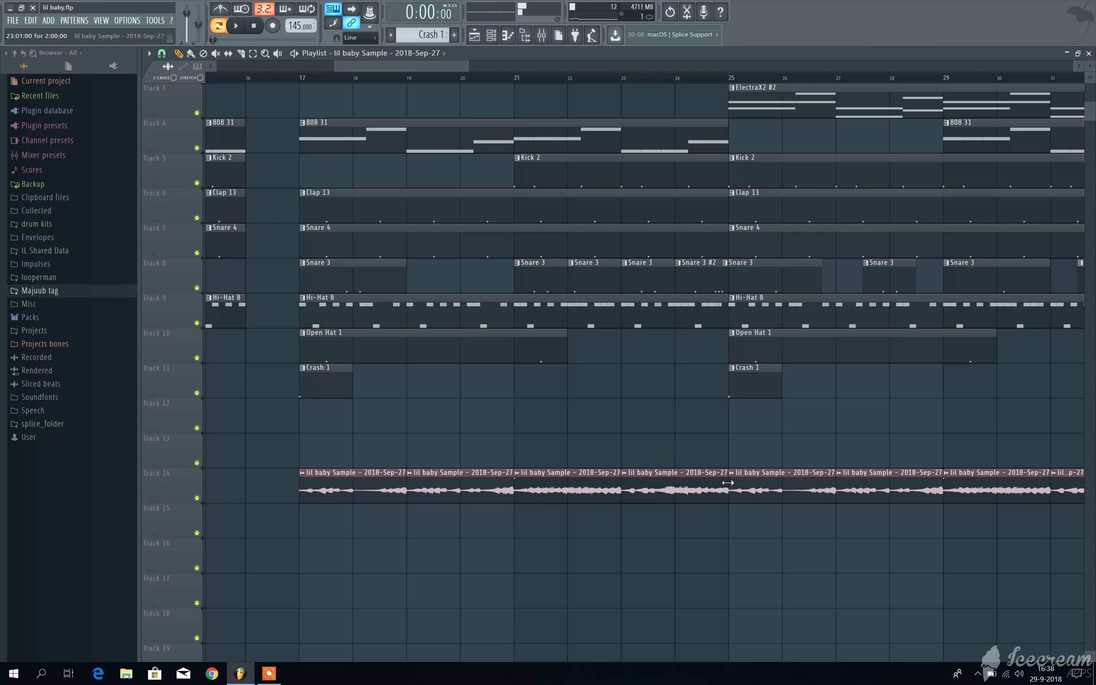
scroll(728, 483, down, 6)
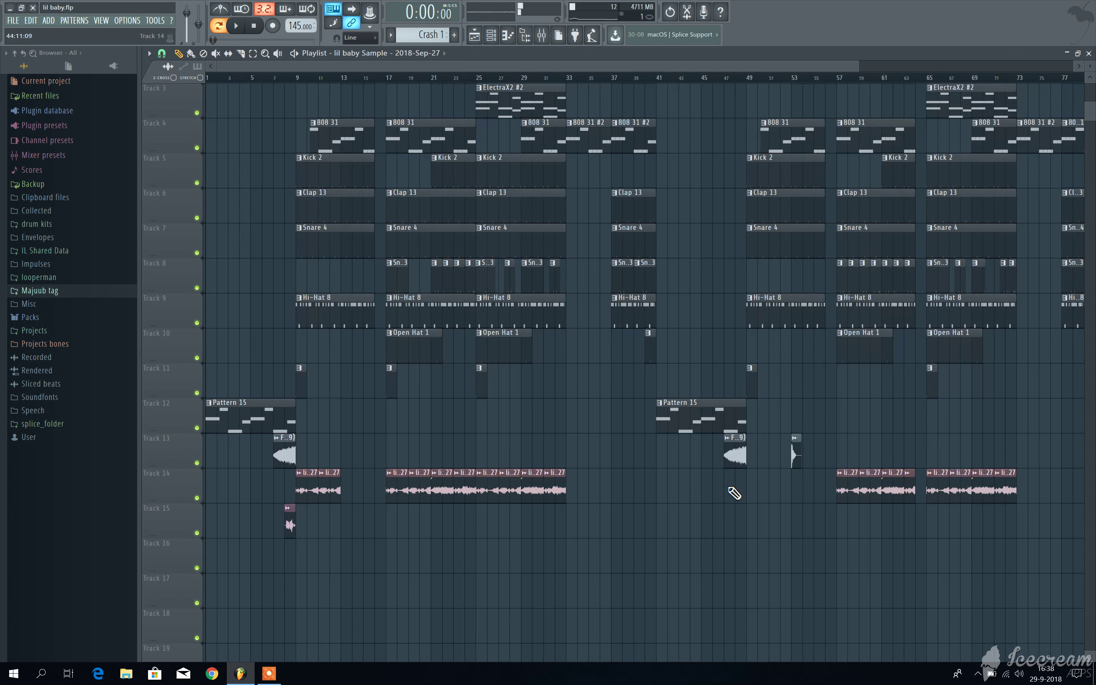
Step: Examine the chord notes of the ElectraX2 #2 pattern on track 3, and return to the playlist
scroll(491, 241, up, 2)
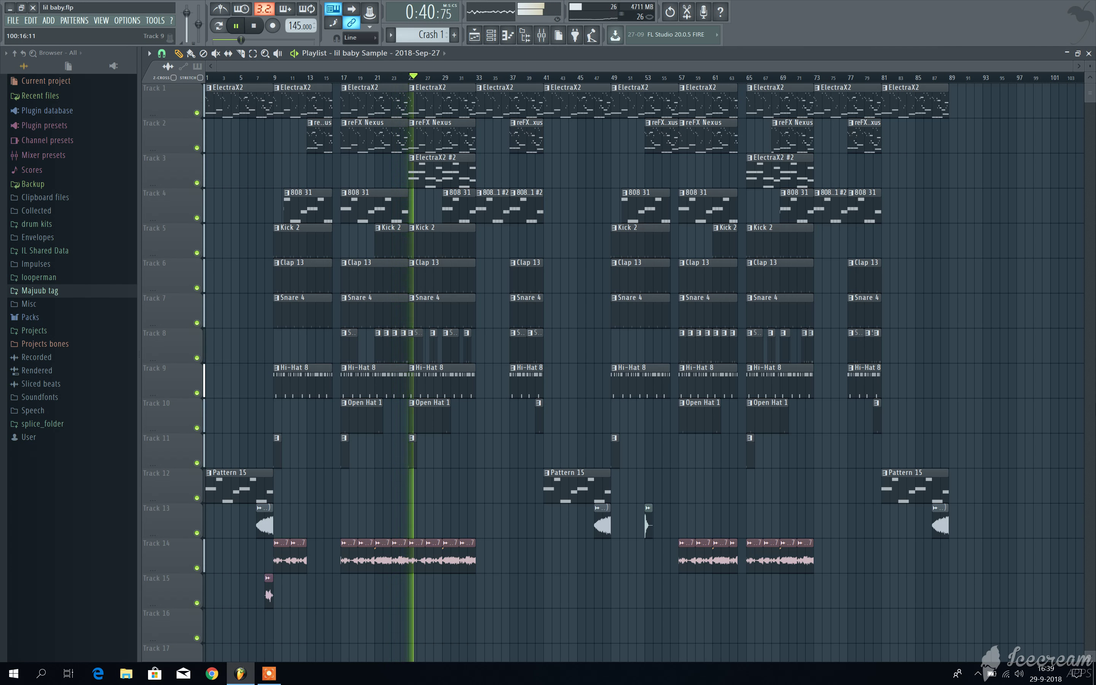
double_click(466, 182)
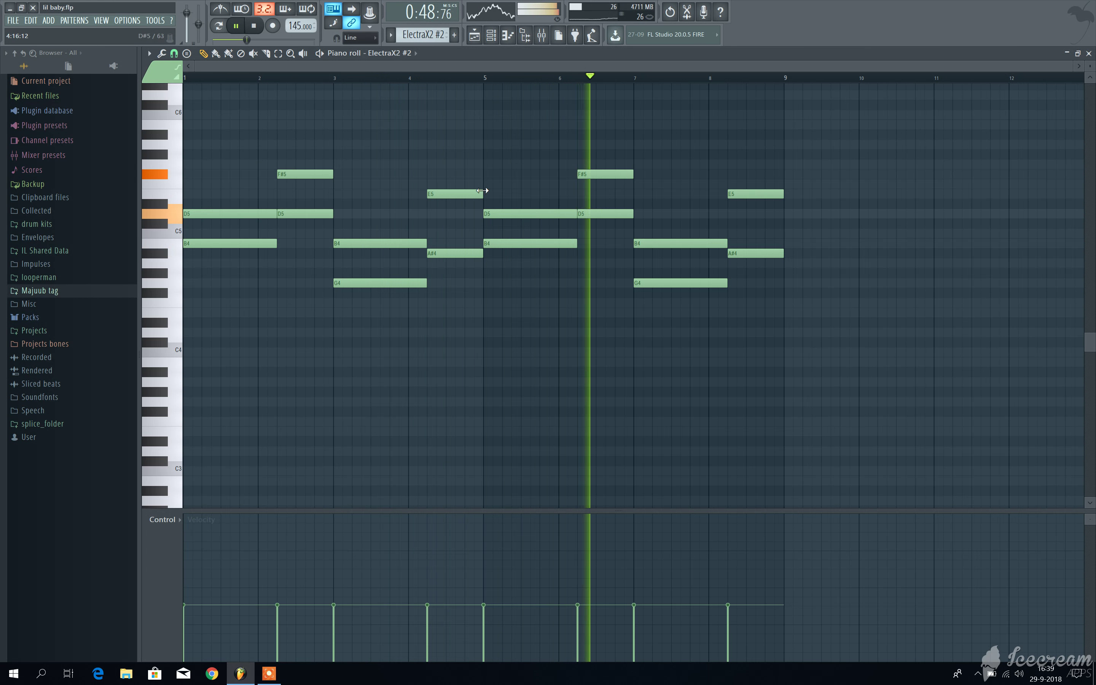
click(475, 37)
Step: Review the instrument settings of the ElectraX2, reFX Nexus, ElectraX2 #2 and bryson tiller synth bass channels, and go back to the playlist
click(492, 36)
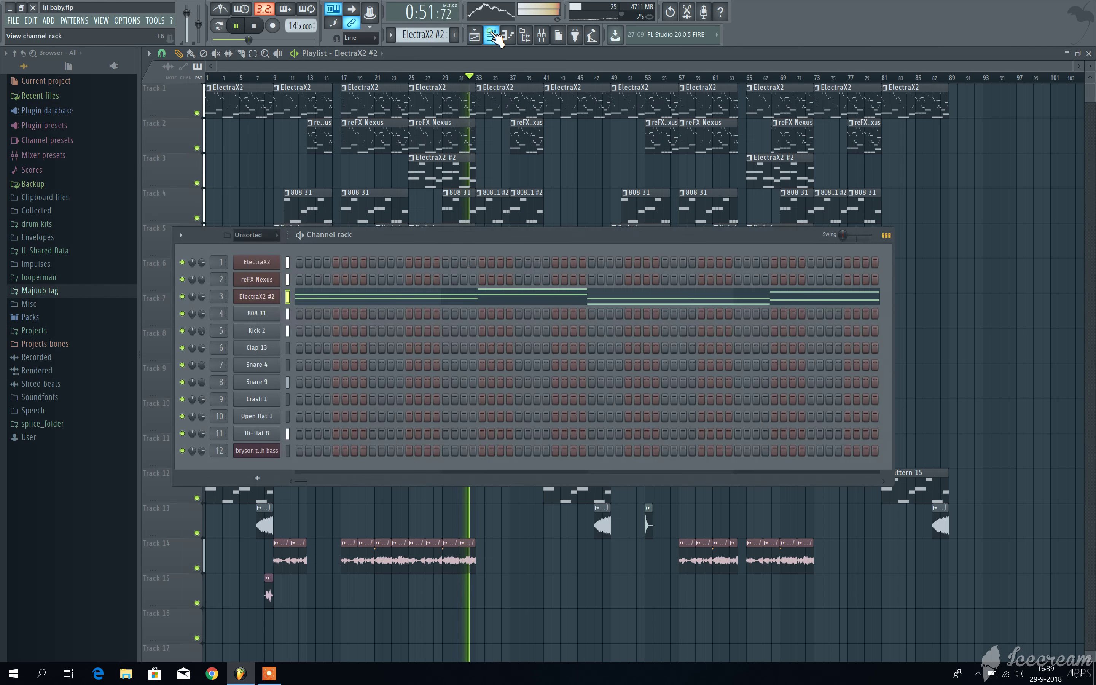
click(260, 263)
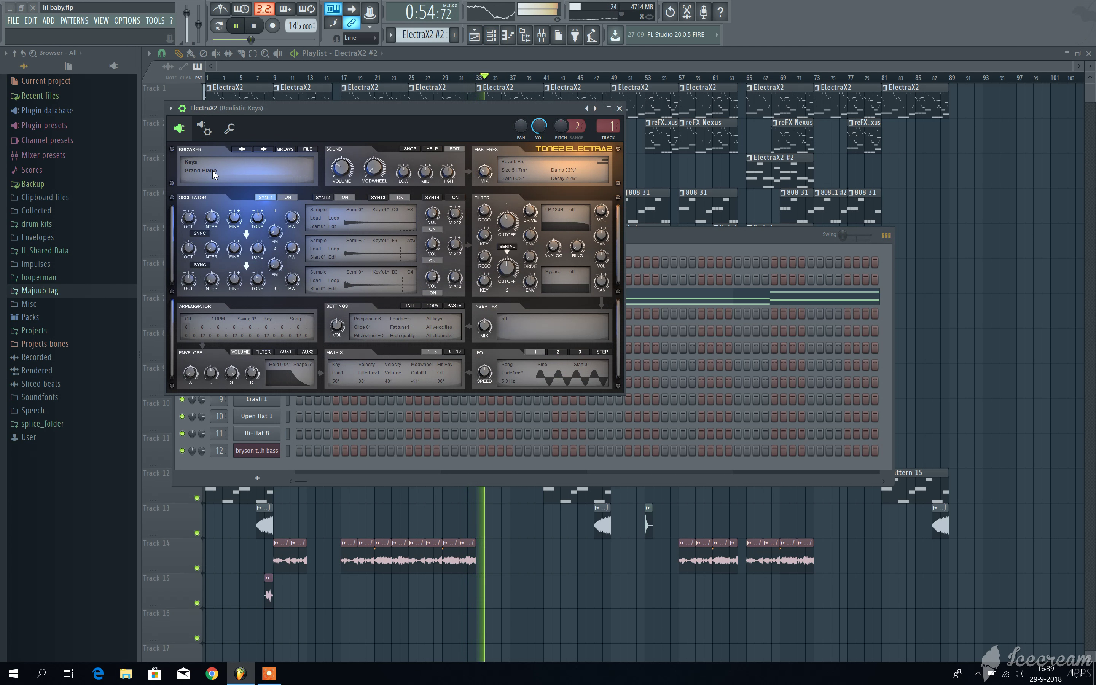
click(670, 236)
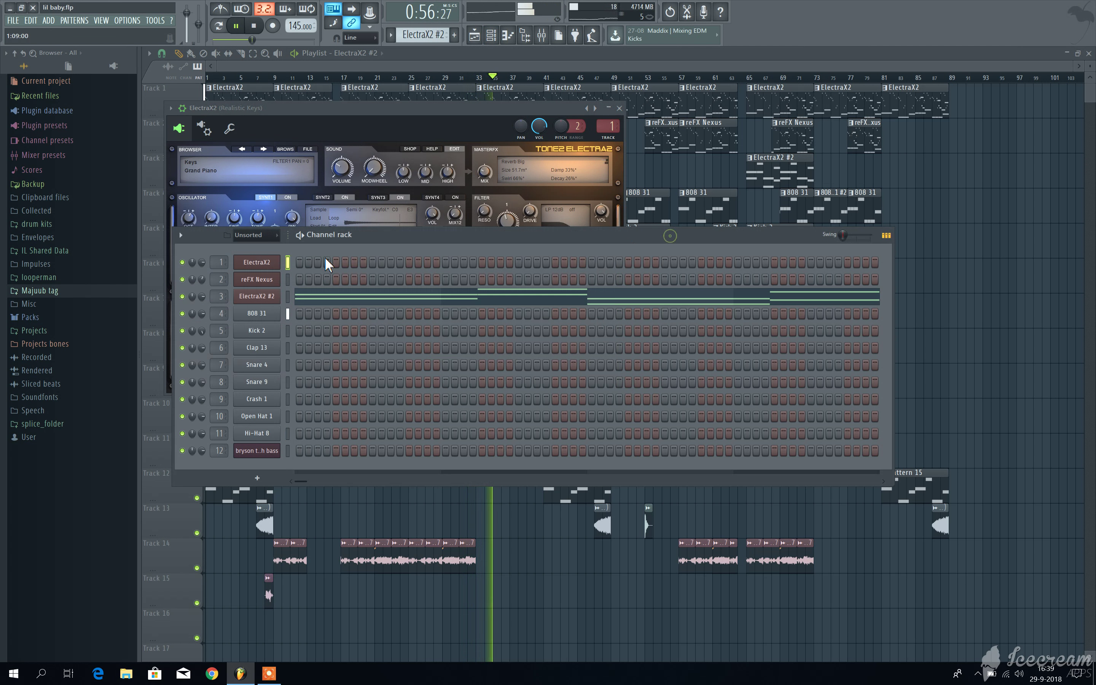
click(250, 281)
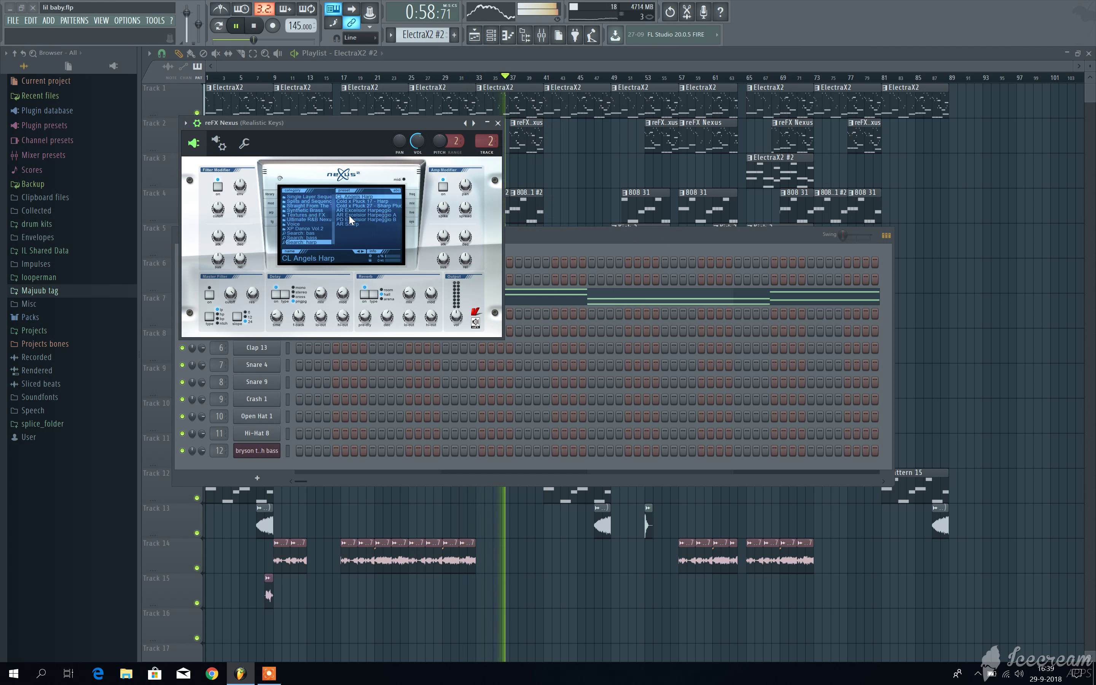
click(543, 244)
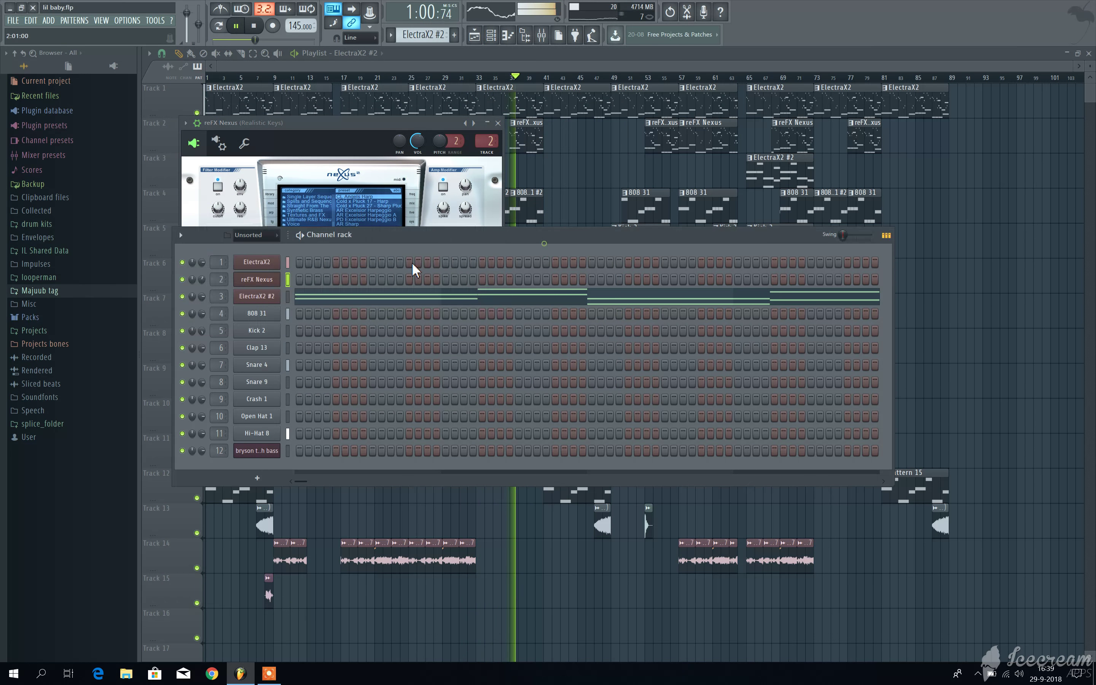
click(252, 297)
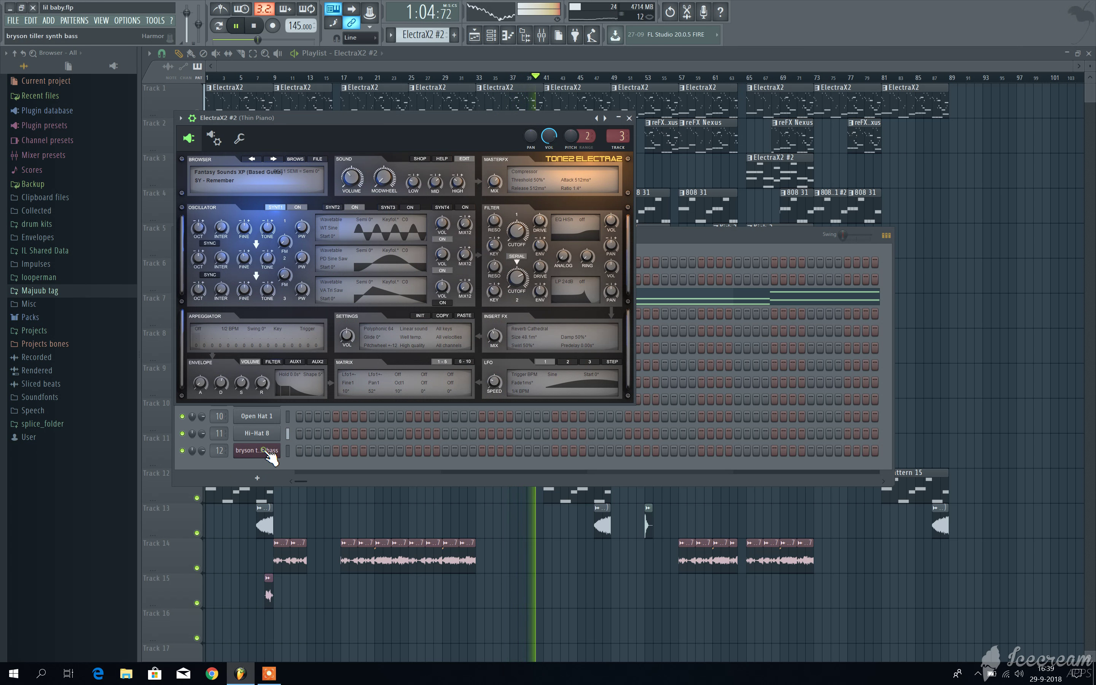
click(262, 450)
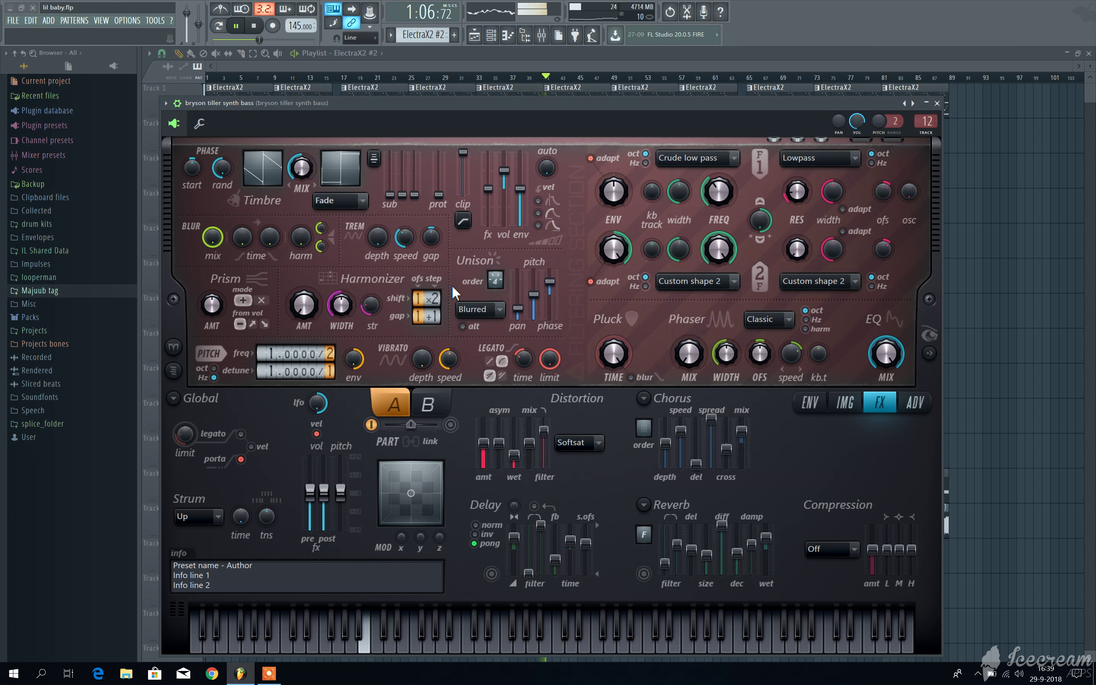
click(621, 71)
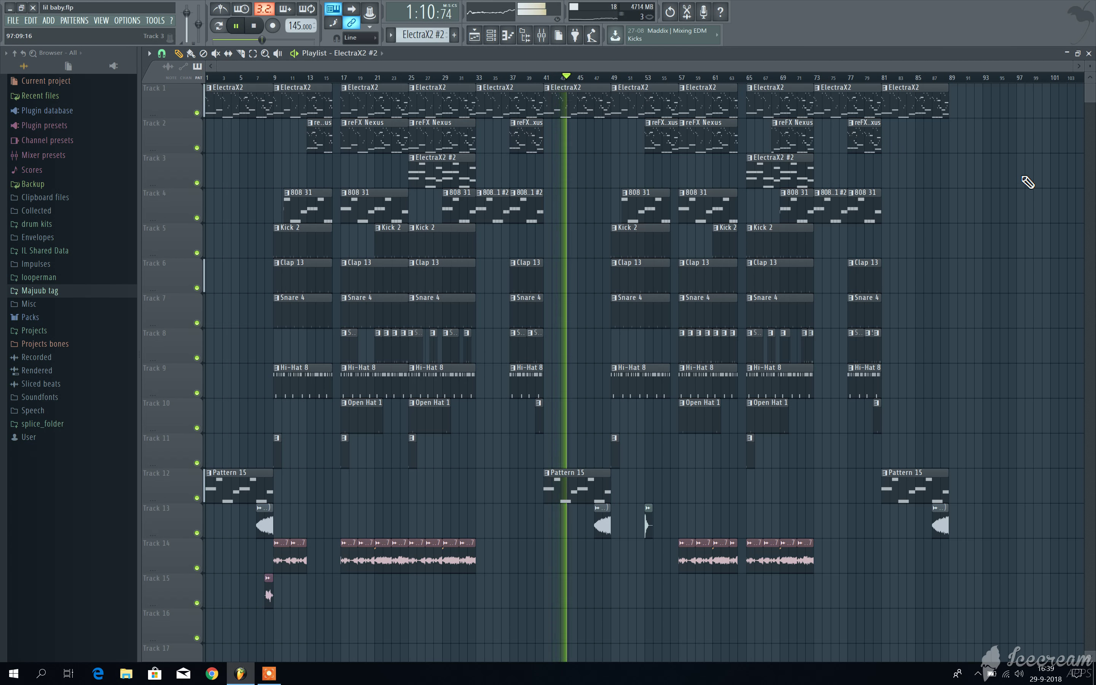